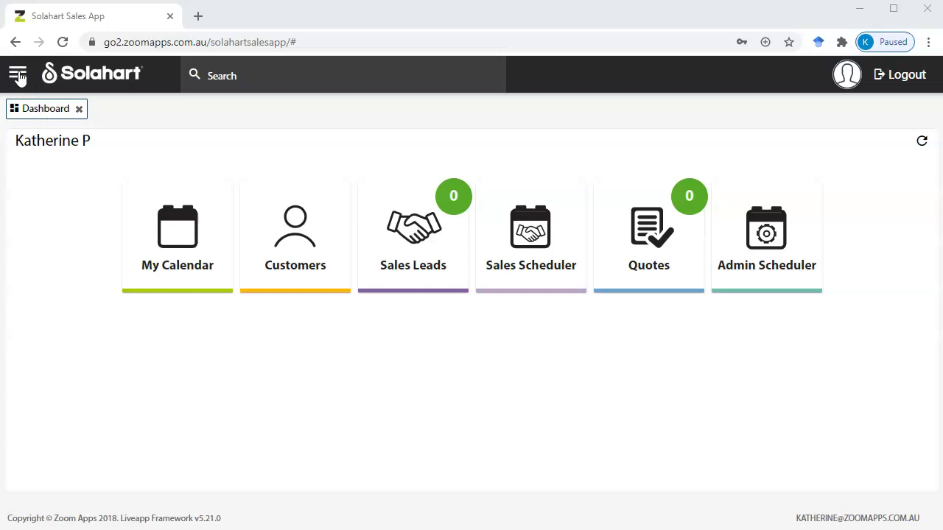
Step: Add a lead source with the code RAY WHITE and the description Ray White Concierge to the Leadsources list
click(20, 74)
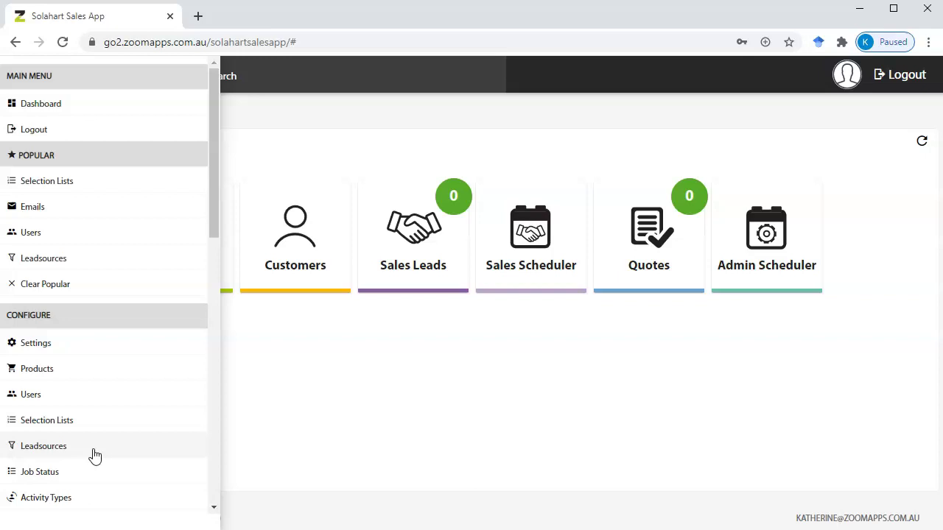
click(44, 447)
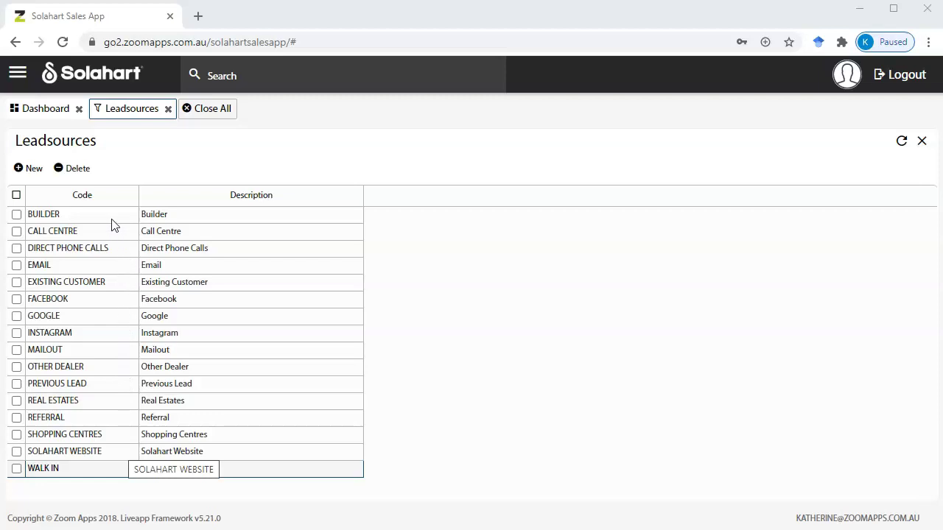
click(34, 171)
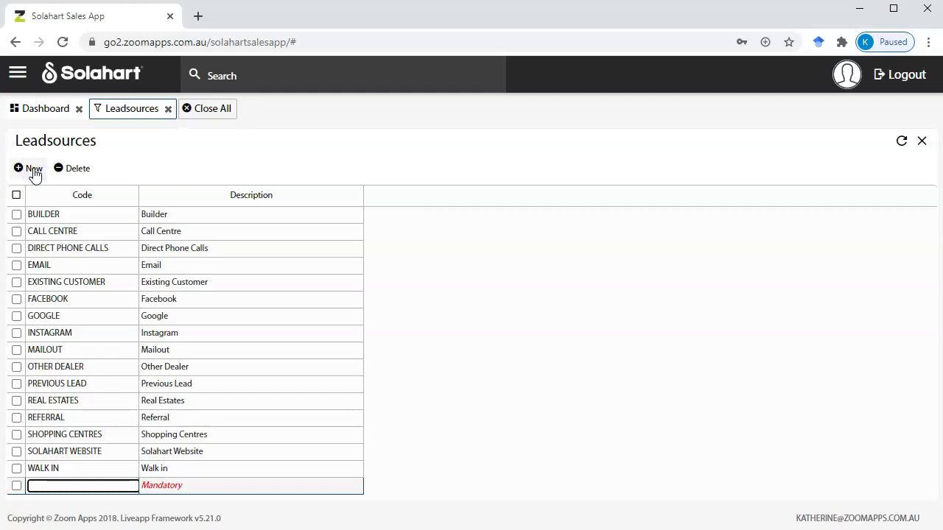
text(f)
text(ay whit)
text(e)
key(Tab)
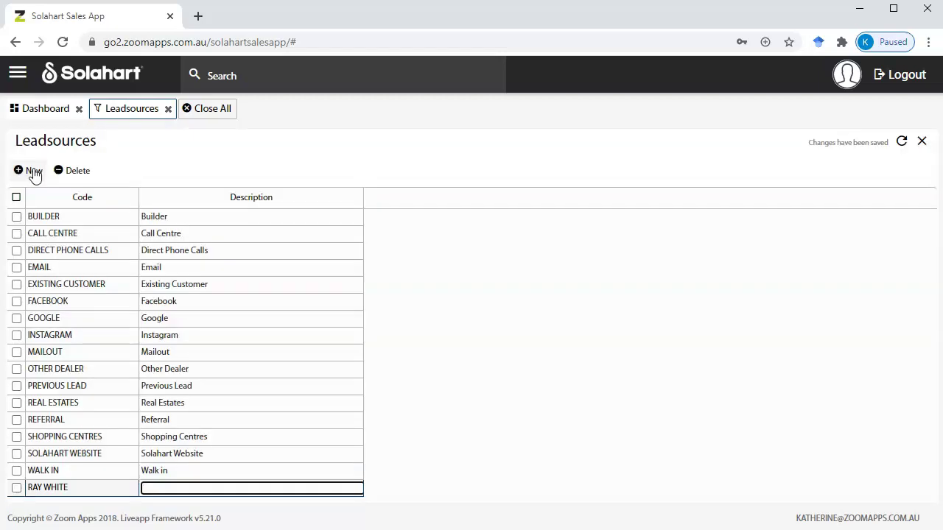
text(Ray White Concierge)
key(Return)
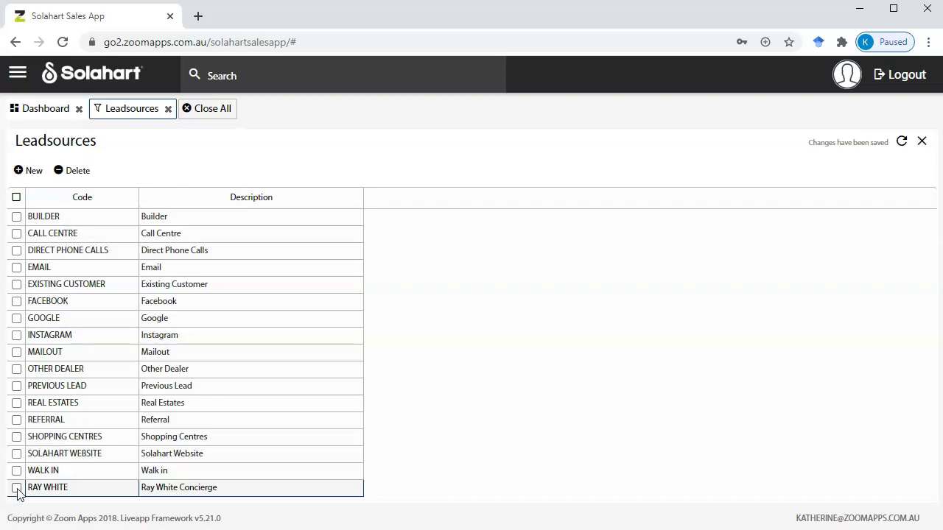
Step: Delete the RAY WHITE lead source from the Leadsources list and confirm the deletion
click(16, 488)
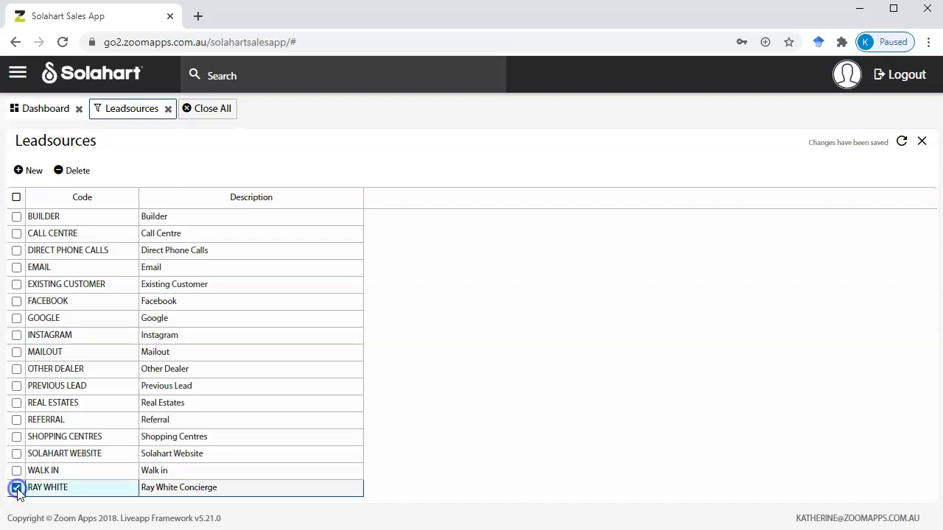
click(77, 171)
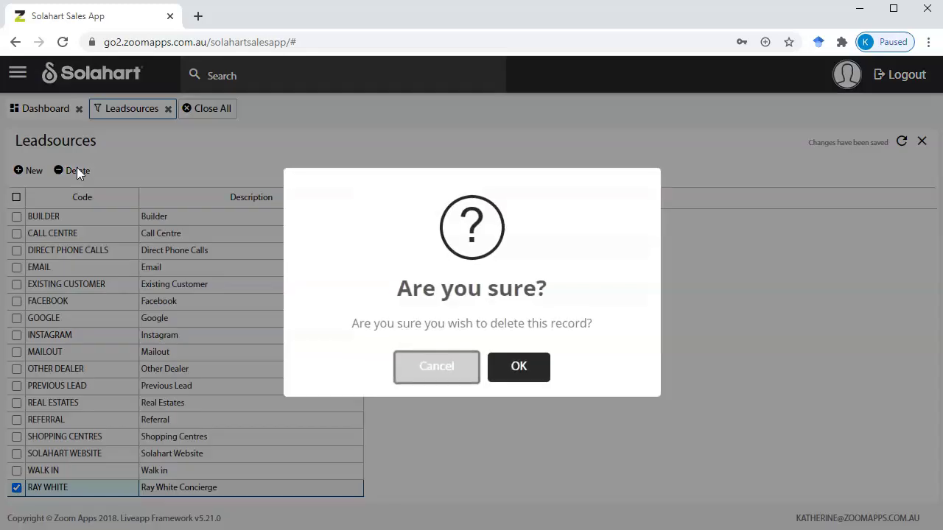
click(527, 373)
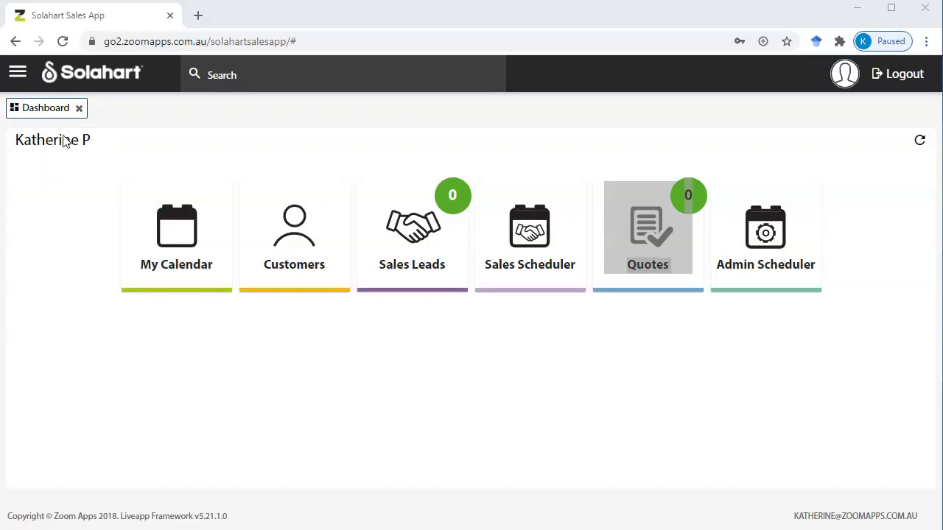
Step: Open the Regions configuration and add the regions north and south
click(17, 74)
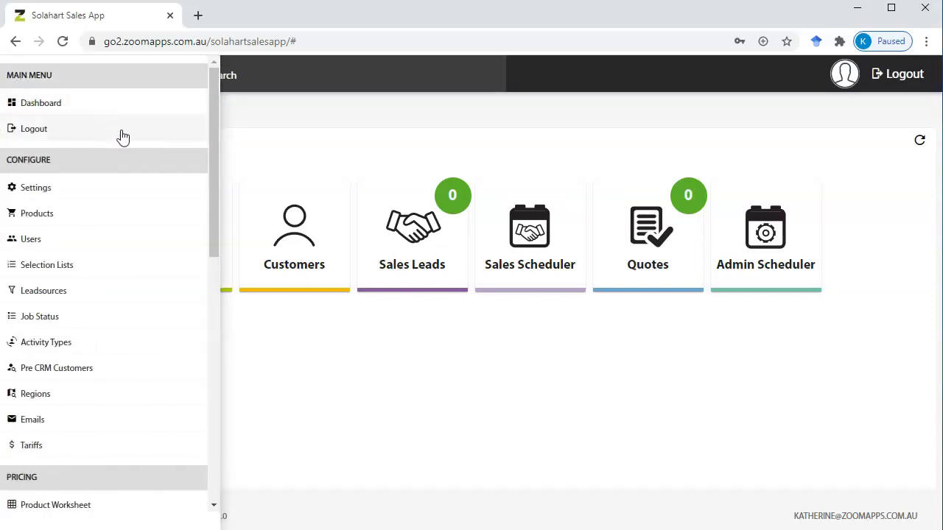
click(133, 398)
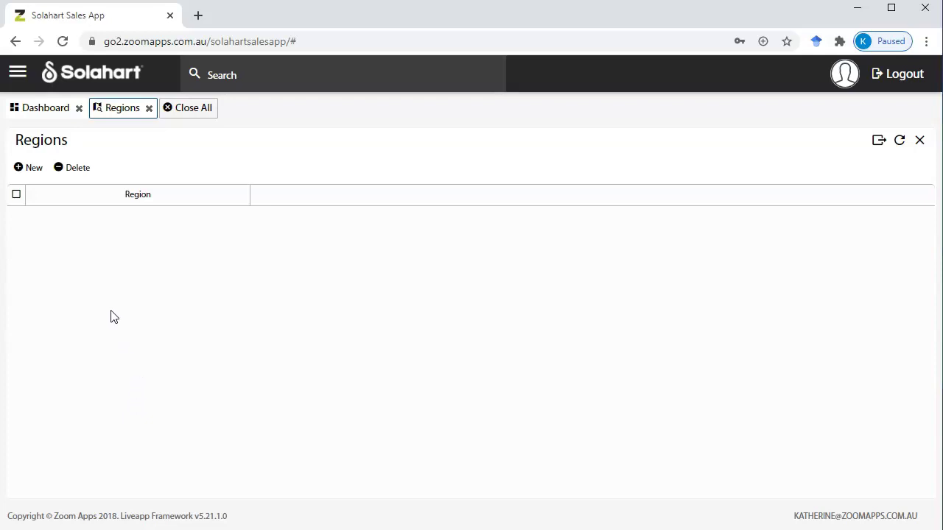
click(31, 175)
text(north)
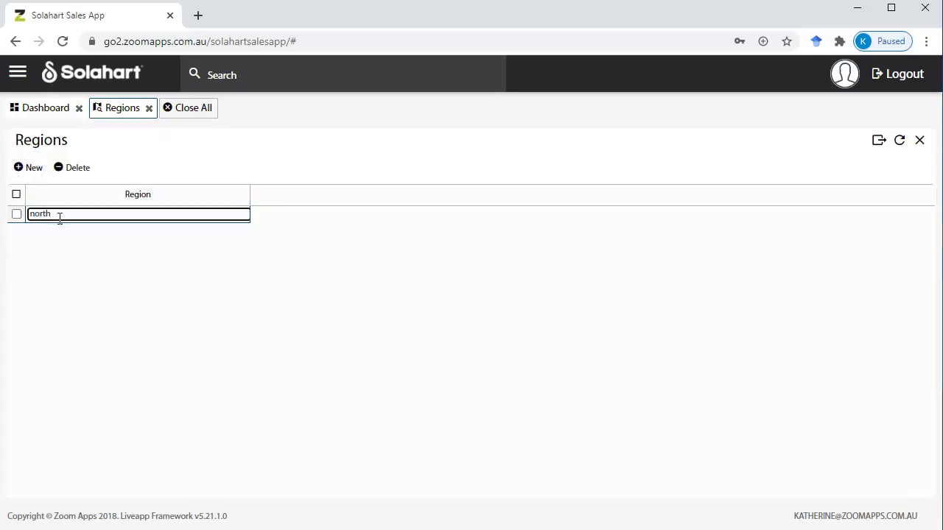
click(33, 169)
text(south)
Step: Add the regions east and west, and close the Regions list
click(31, 171)
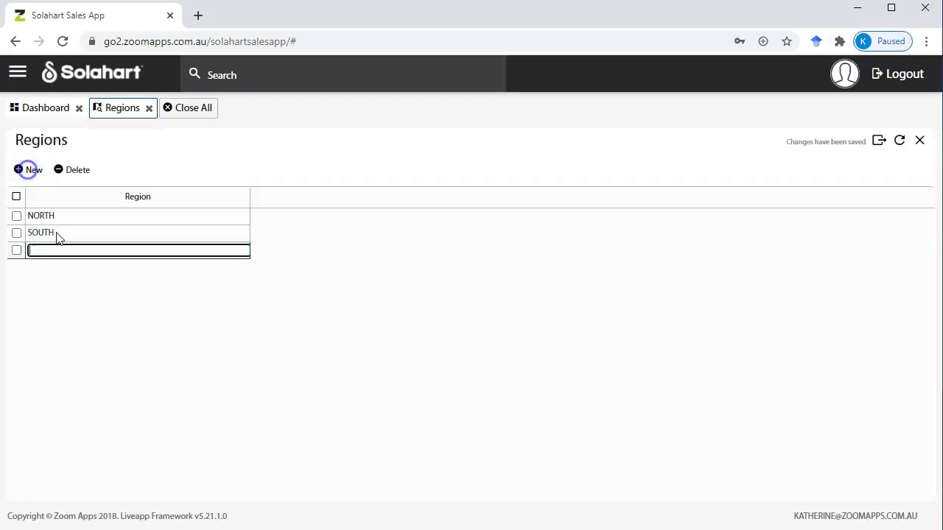
text(east)
click(31, 171)
text(wes)
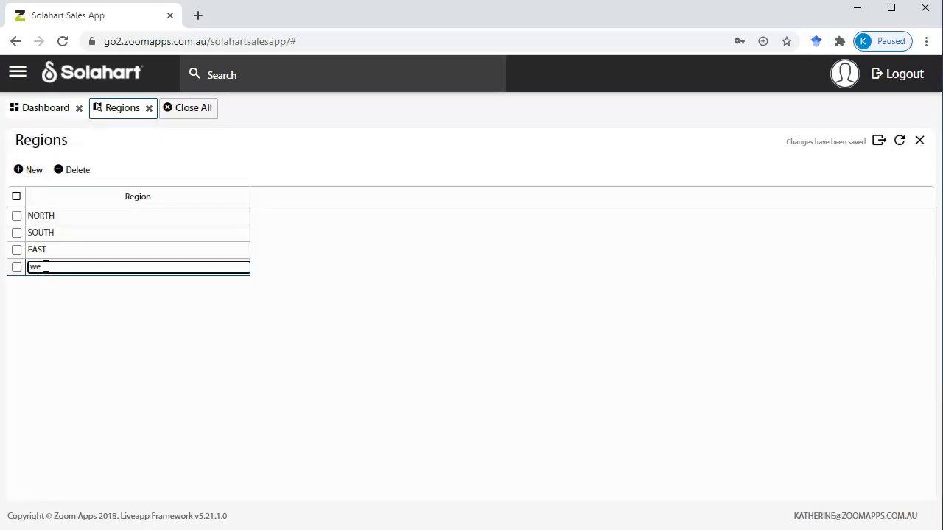
text(t)
key(Return)
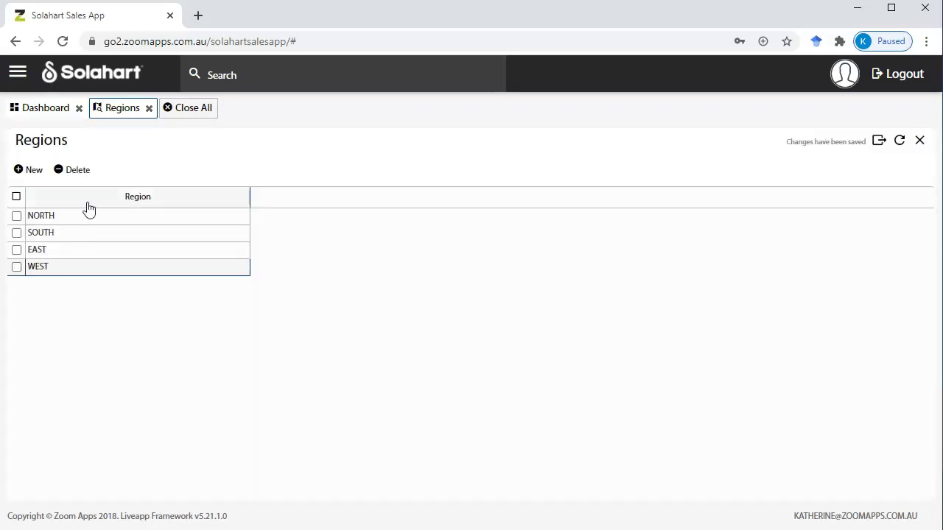
click(148, 108)
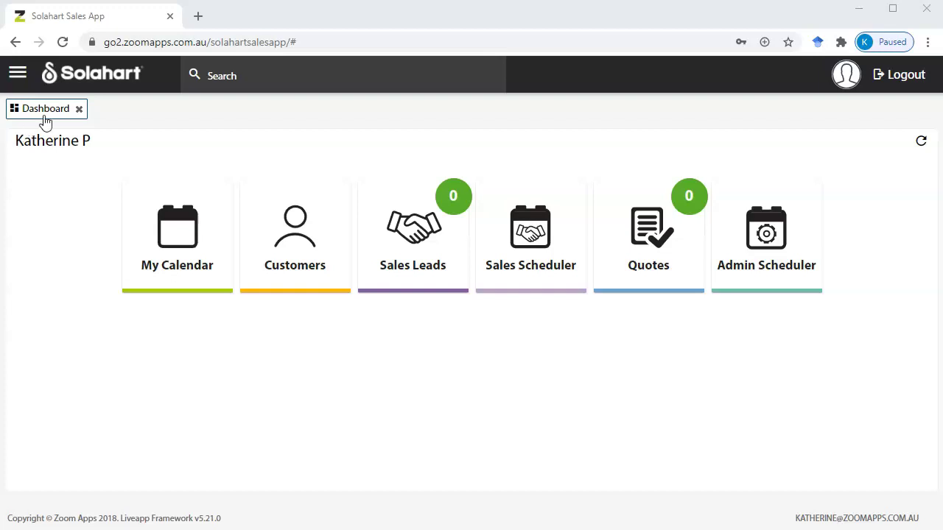
Step: Open the Emails configuration and view the Merge Field 4 message body of the EMAIL1 quote template in the HTML editor
click(19, 72)
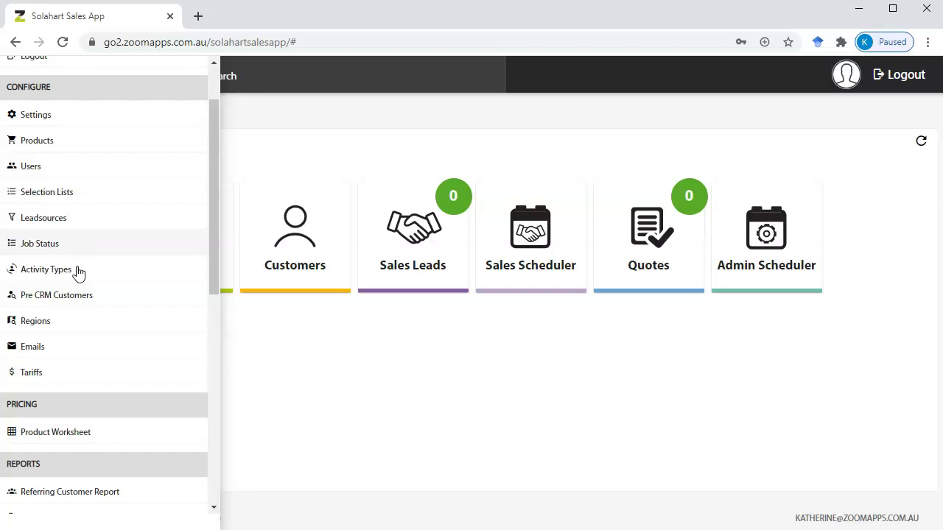
click(74, 353)
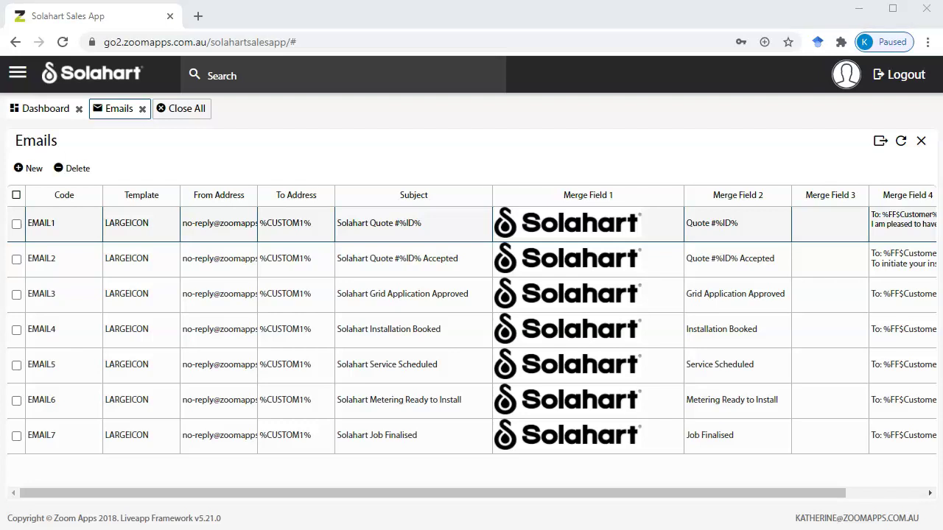
click(16, 223)
click(17, 260)
drag(823, 498, 901, 498)
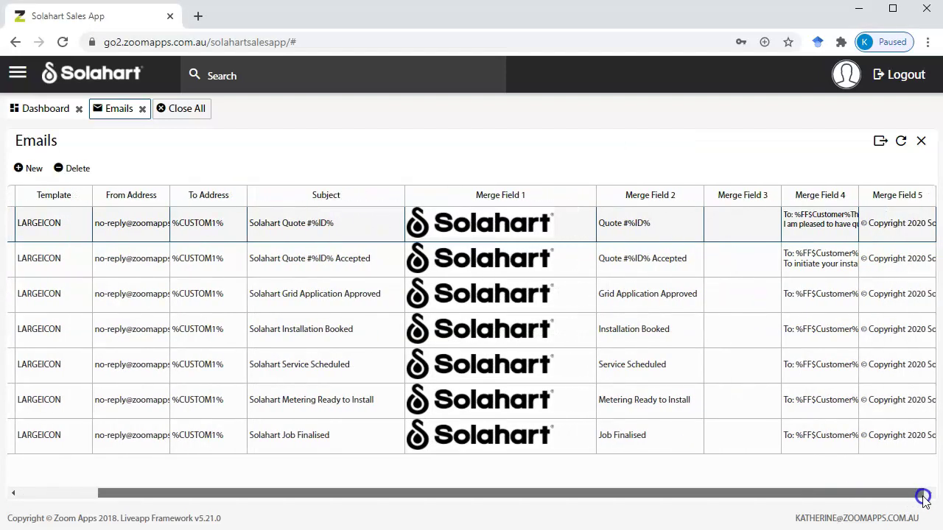
double_click(837, 234)
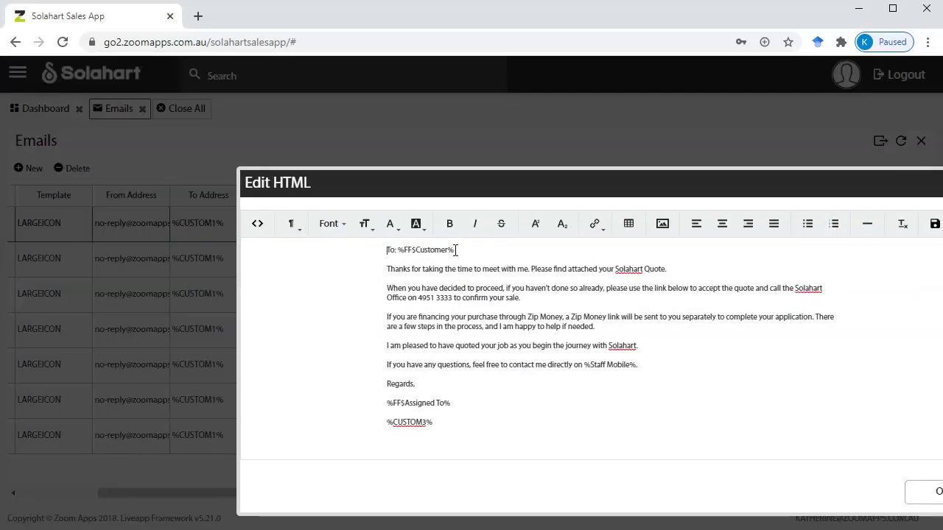
click(396, 447)
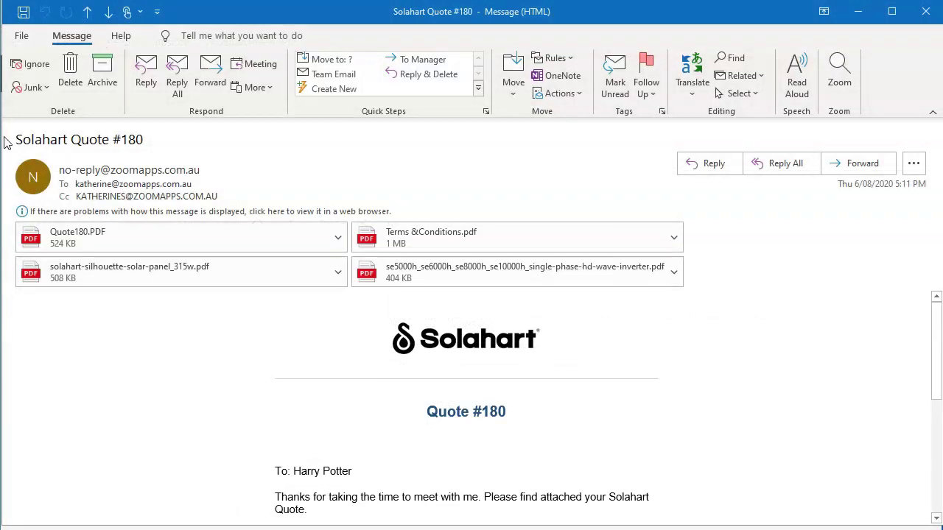
Step: Switch to Outlook and examine the received Solahart quote email, including the quote number in its subject and the message body
drag(18, 139, 115, 140)
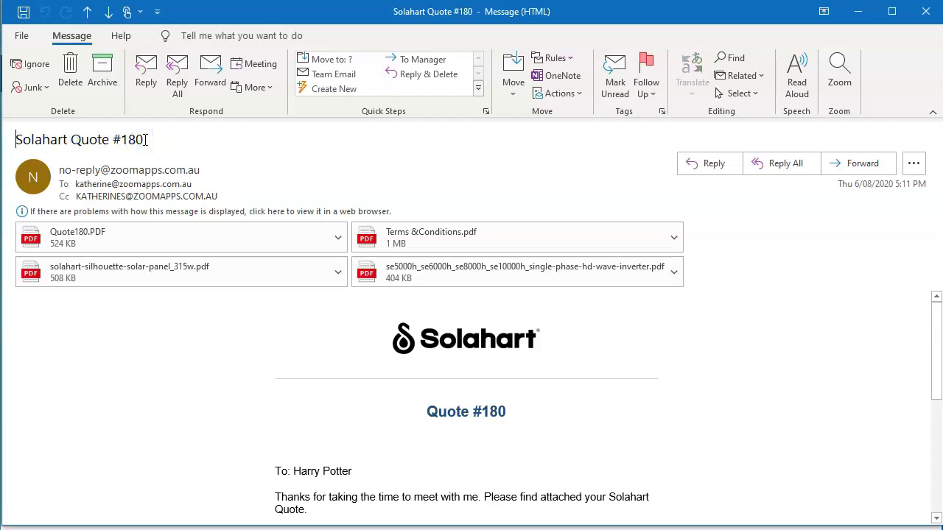
drag(146, 140, 117, 142)
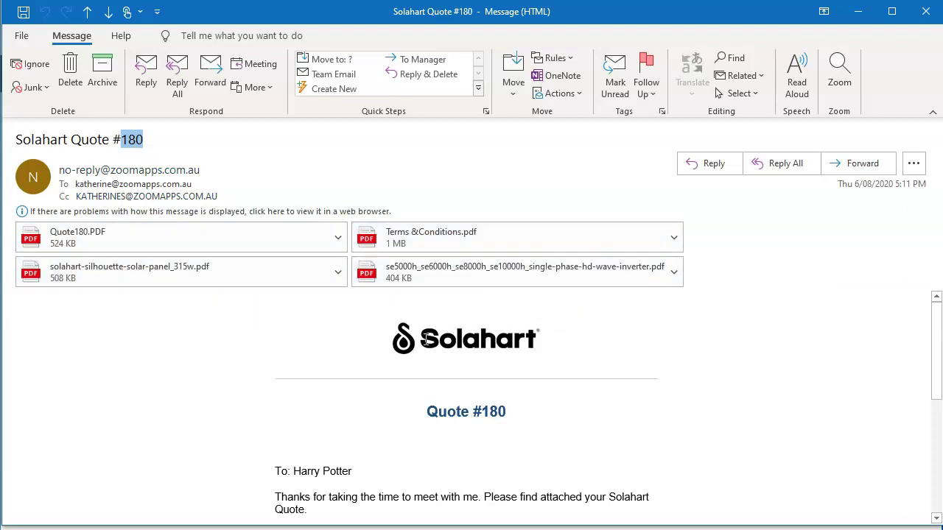
scroll(671, 372, down, 4)
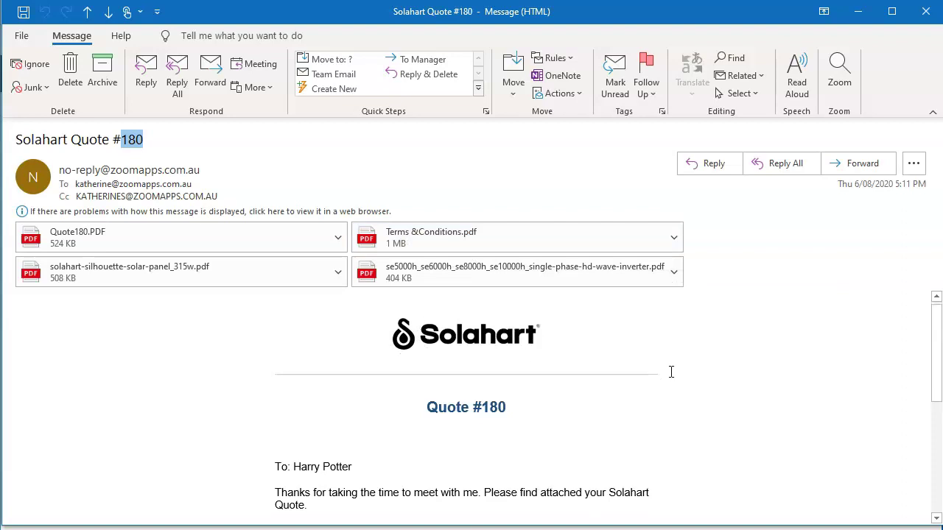
scroll(671, 372, down, 1)
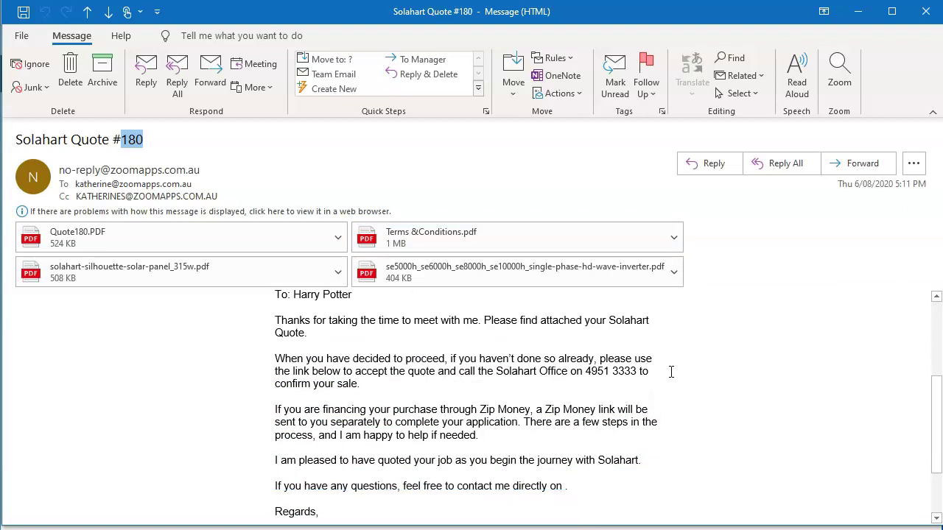
scroll(671, 372, down, 3)
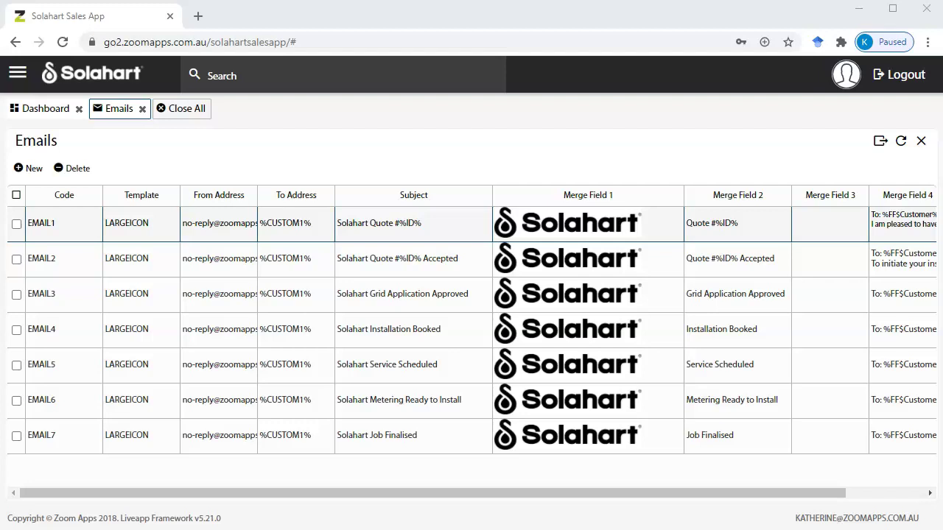
Step: Switch back to the Solahart Sales App and select the EMAIL1 and EMAIL2 templates in the Emails list
click(17, 224)
click(16, 259)
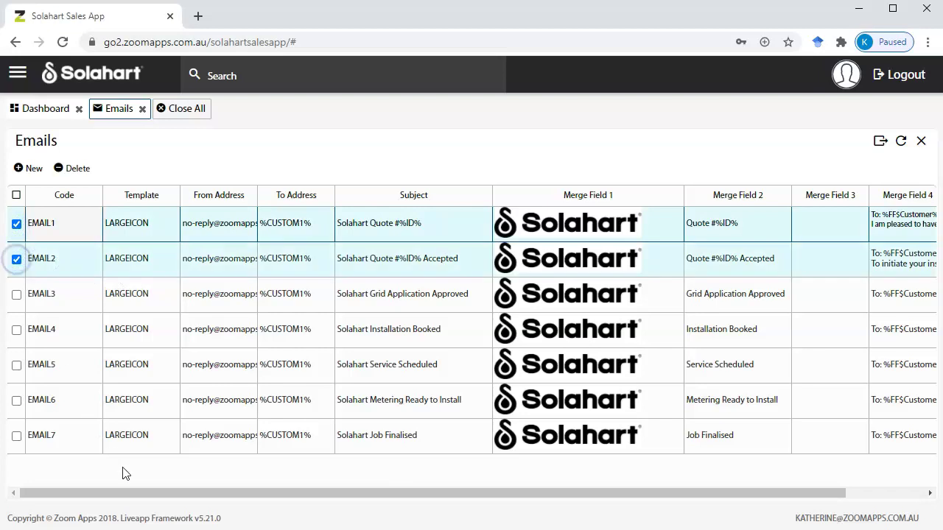
drag(126, 493, 200, 498)
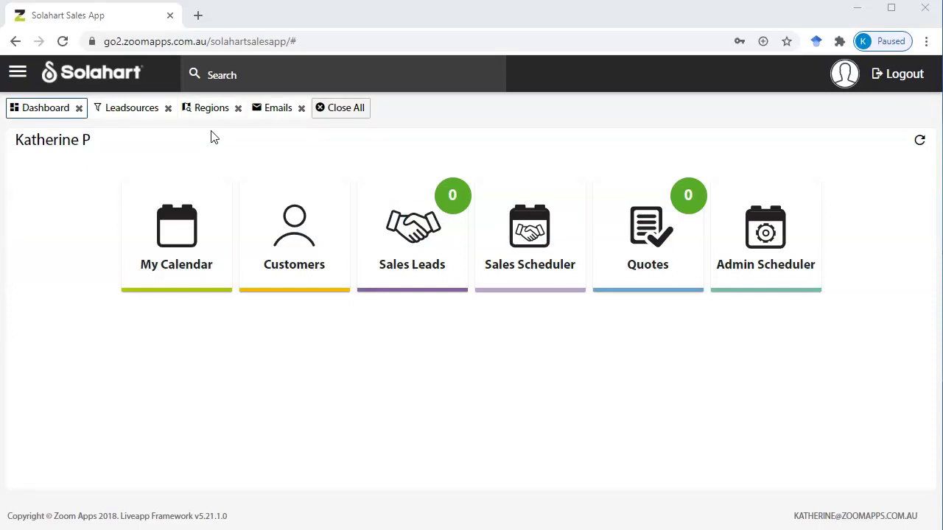
Step: Review the open Leadsources and Regions lists, and switch to the Emails list
click(133, 112)
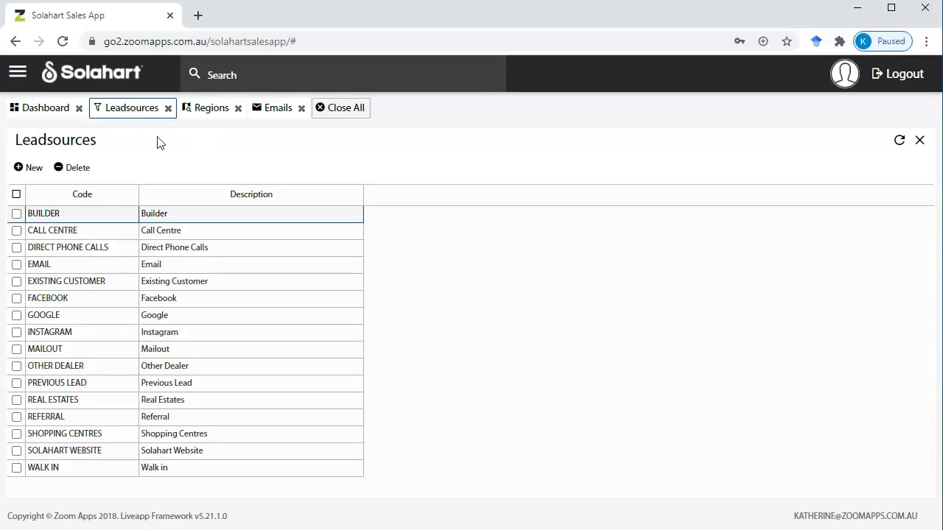
click(212, 109)
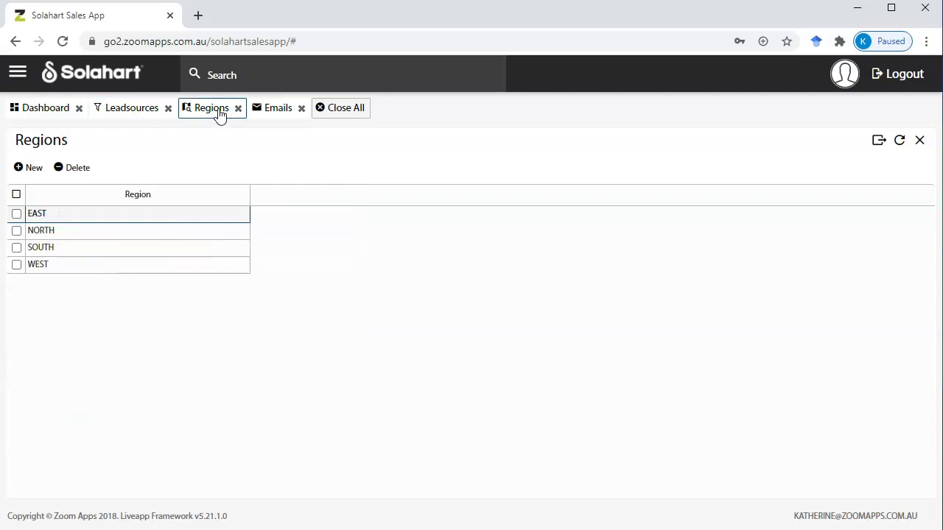
click(287, 111)
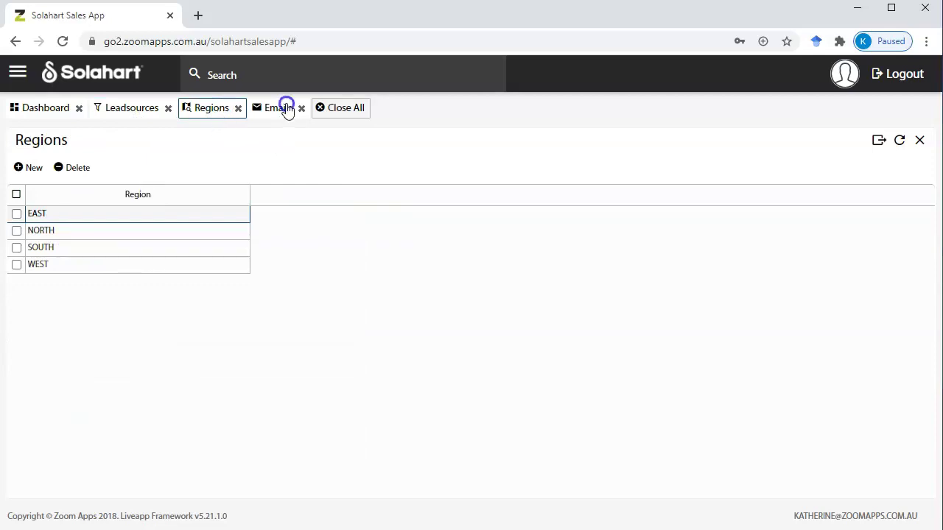